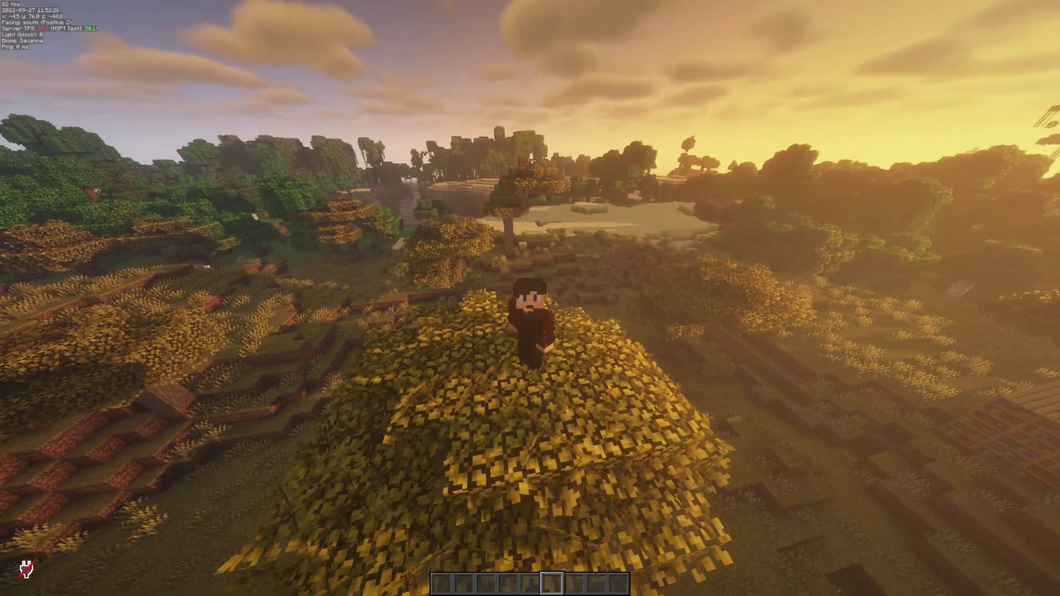
Review the permission, title, open command and emerald block item entries of the unclosable panel in Unclosable.yml
{"action": "mouse_move", "coordinate": [530, 298]}
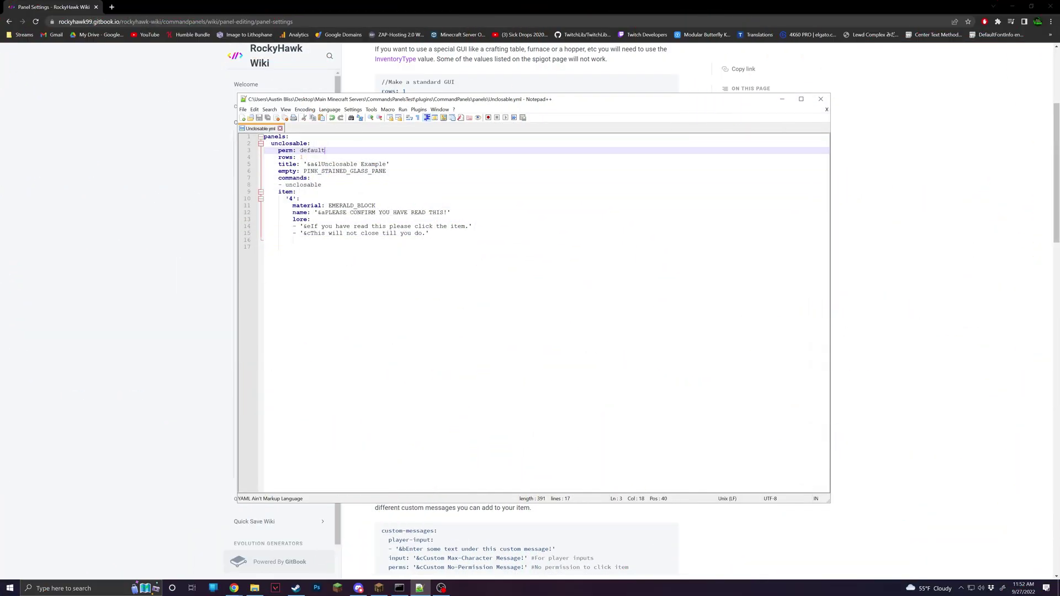
{"action": "left_click", "coordinate": [295, 143]}
{"action": "left_click", "coordinate": [339, 164]}
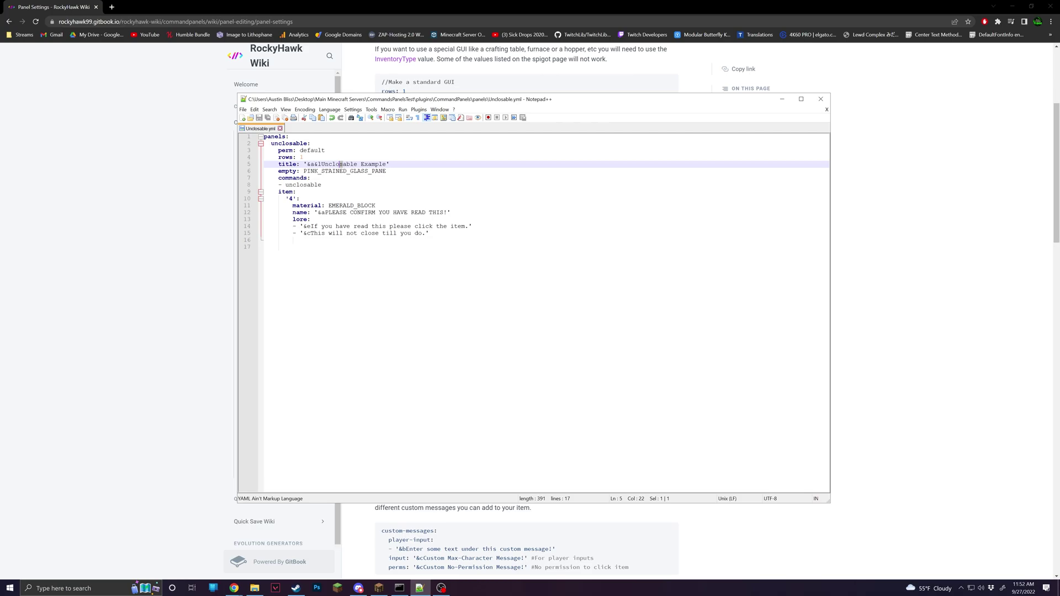
{"action": "left_click_drag", "start_coordinate": [325, 184], "coordinate": [278, 178]}
{"action": "left_click", "coordinate": [321, 184]}
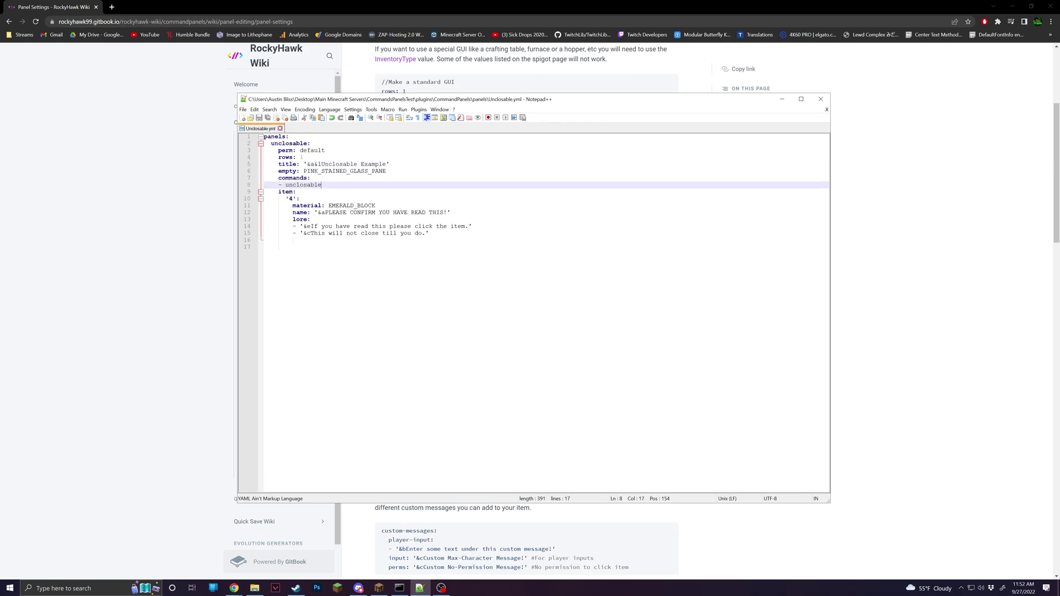
{"action": "left_click_drag", "start_coordinate": [285, 198], "coordinate": [447, 225]}
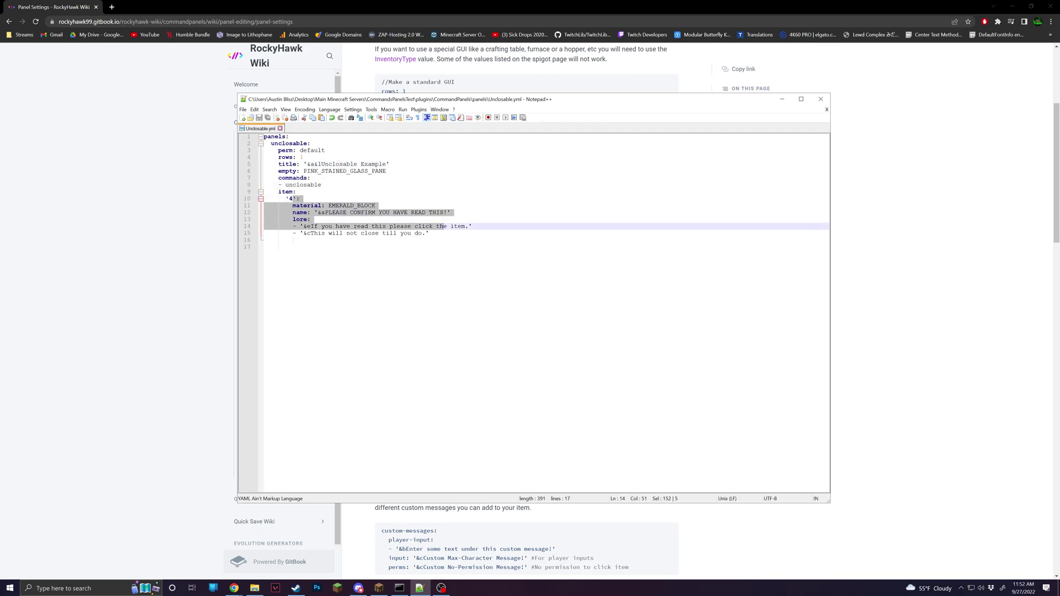
{"action": "left_click", "coordinate": [429, 233]}
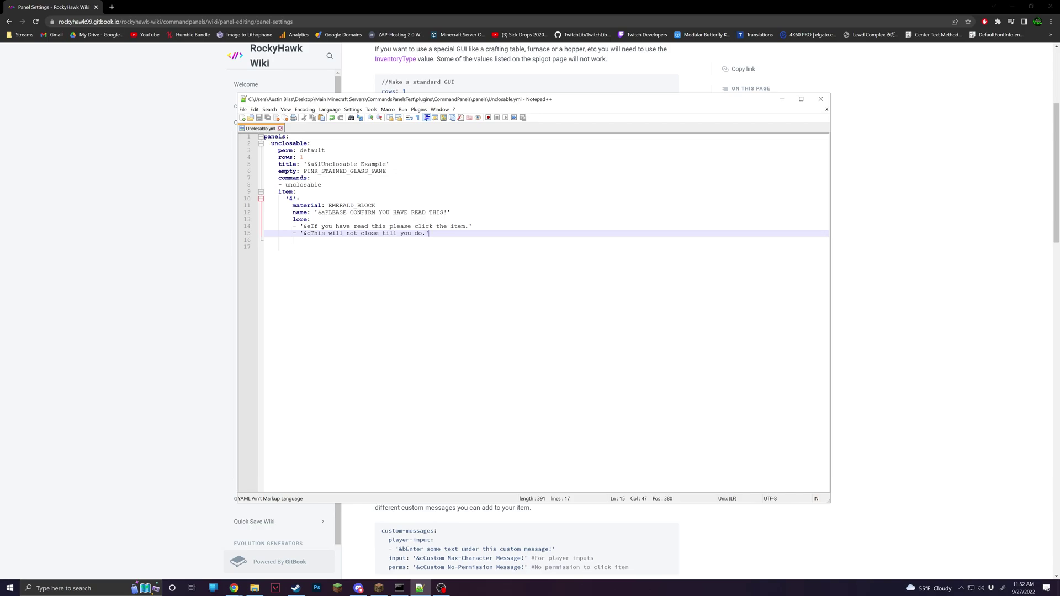
Switch to the CommandPanels wiki in the browser and read how the unclosable option works under Panel Type
{"action": "left_click", "coordinate": [175, 230]}
{"action": "scroll", "coordinate": [497, 277], "scroll_direction": "down", "scroll_amount": 1}
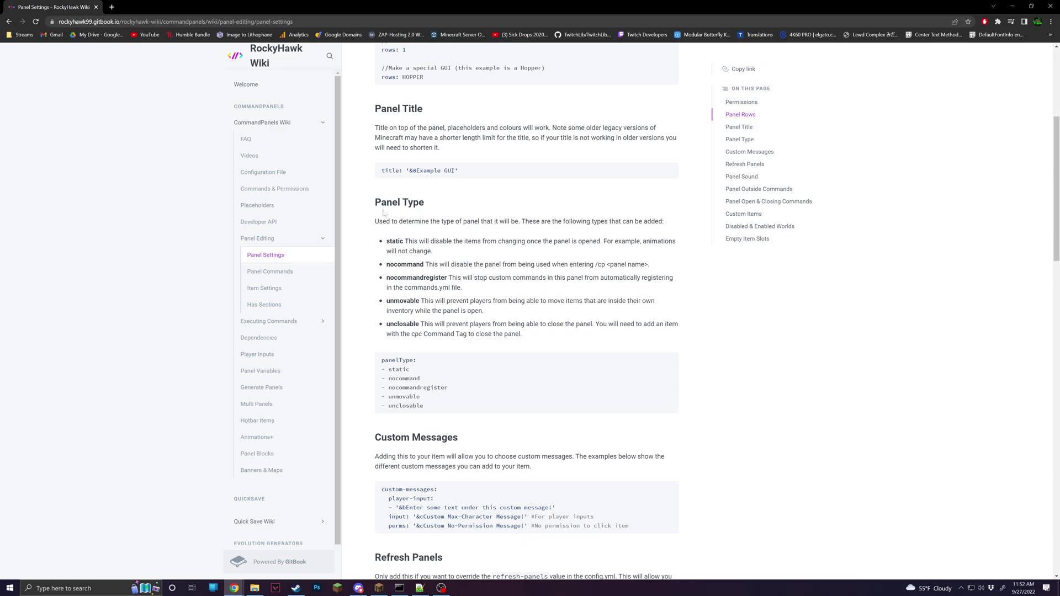
{"action": "left_click_drag", "start_coordinate": [375, 202], "coordinate": [386, 202]}
{"action": "left_click", "coordinate": [464, 225]}
{"action": "left_click_drag", "start_coordinate": [421, 324], "coordinate": [522, 350]}
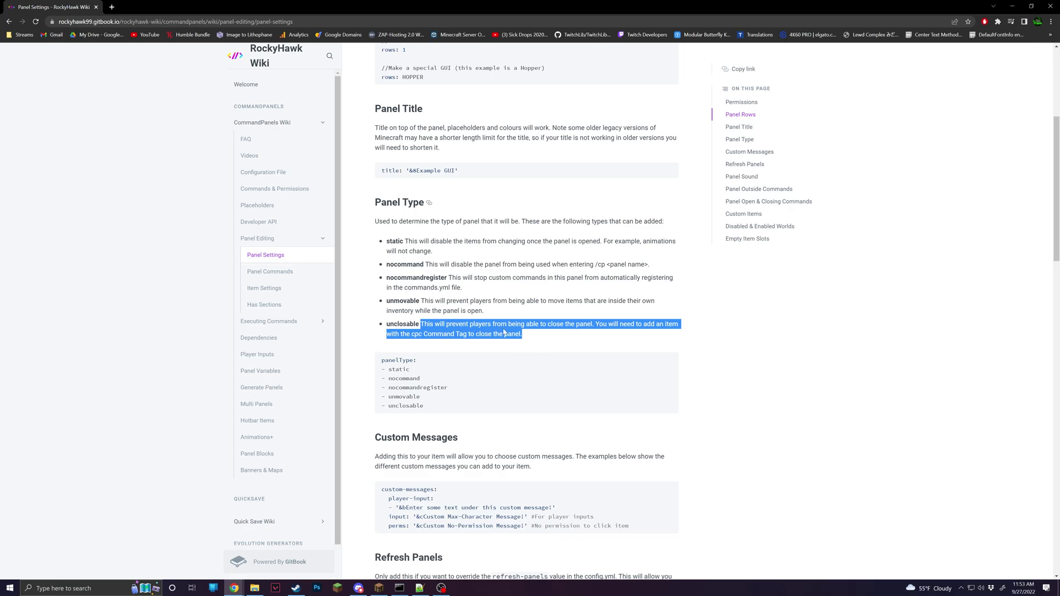
{"action": "left_click", "coordinate": [504, 331]}
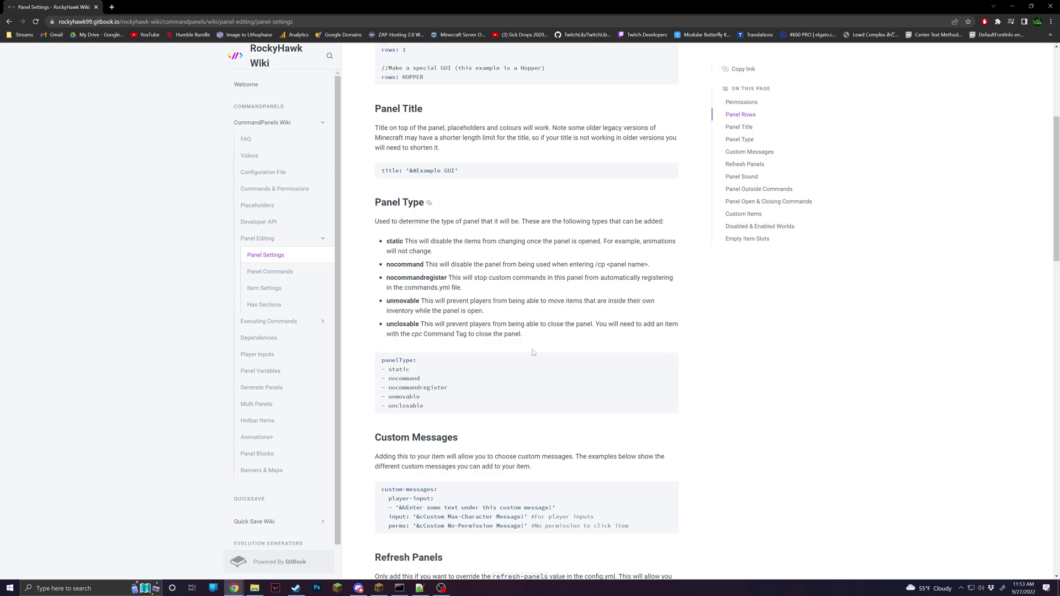
In Notepad++, add a panelType list with the entry unclosable below the panel's commands in Unclosable.yml and save the file
{"action": "key", "text": "alt+Tab"}
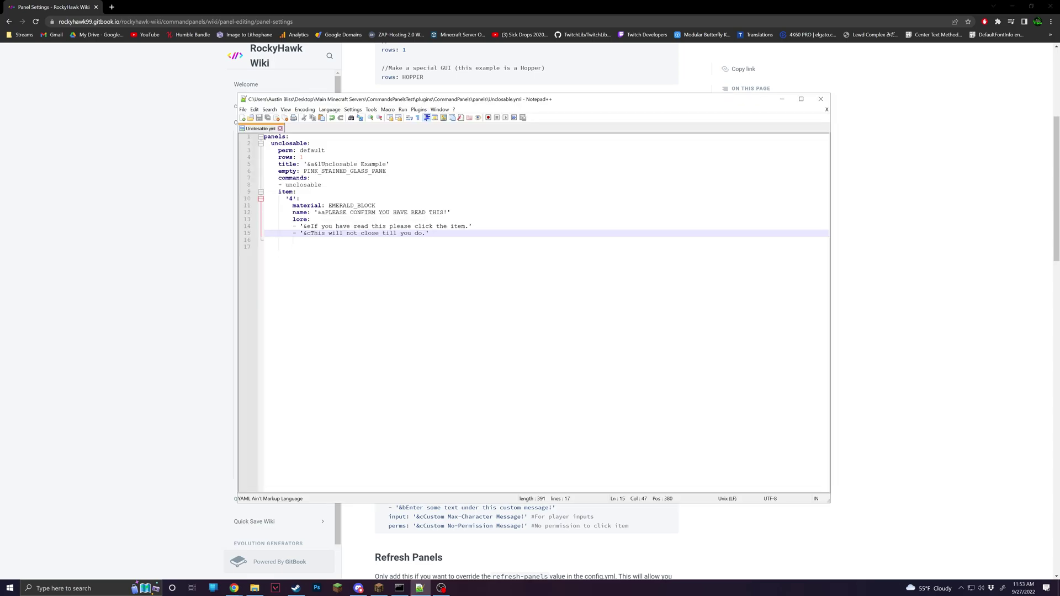
{"action": "left_click", "coordinate": [321, 185]}
{"action": "key", "text": "Return"}
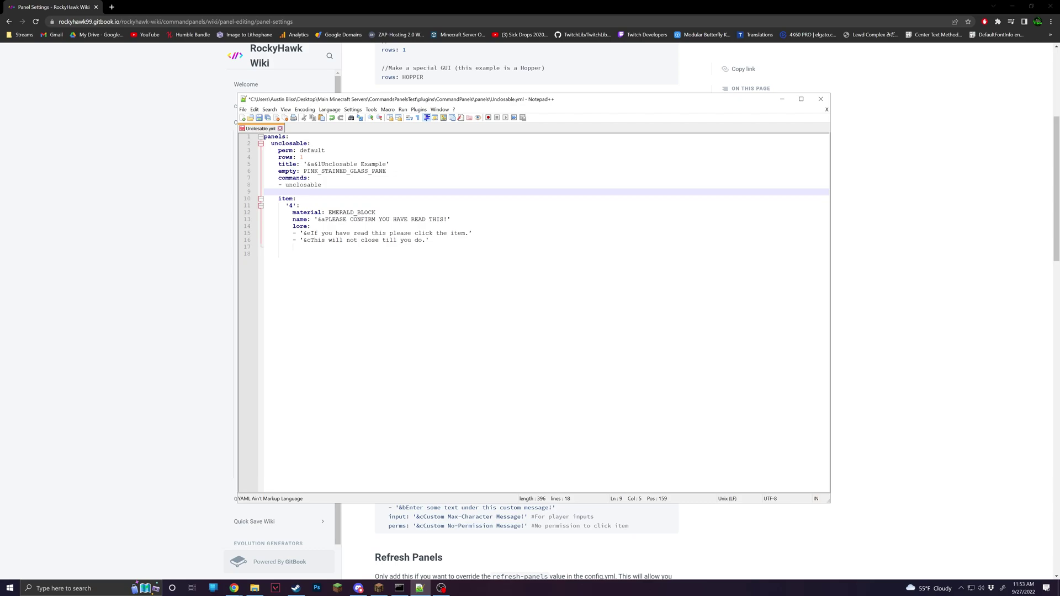
{"action": "type", "text": "panelType:"}
{"action": "key", "text": "Return"}
{"action": "type", "text": "- "}
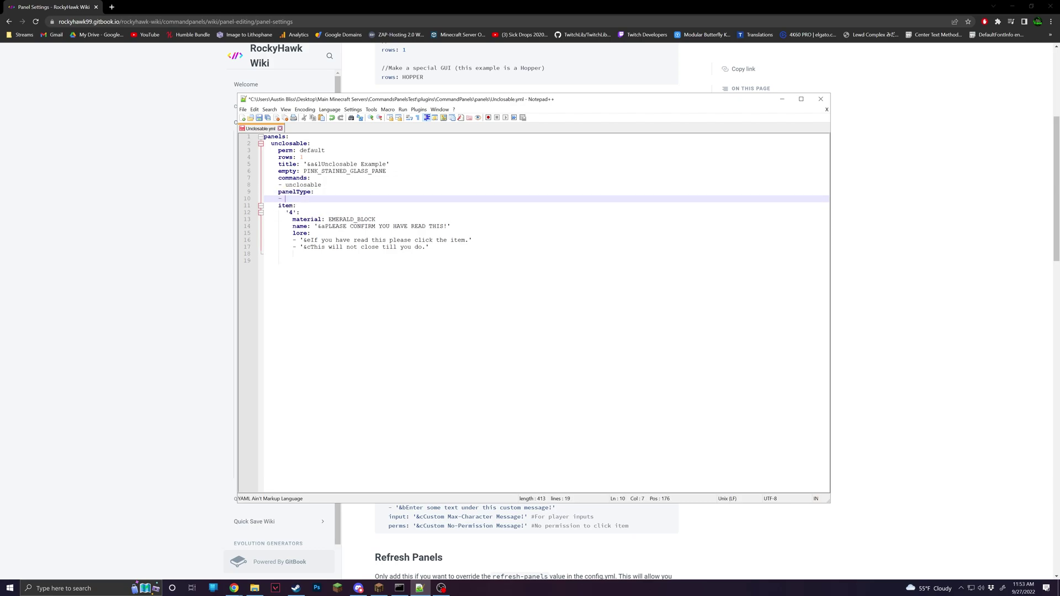
{"action": "type", "text": "unclosable"}
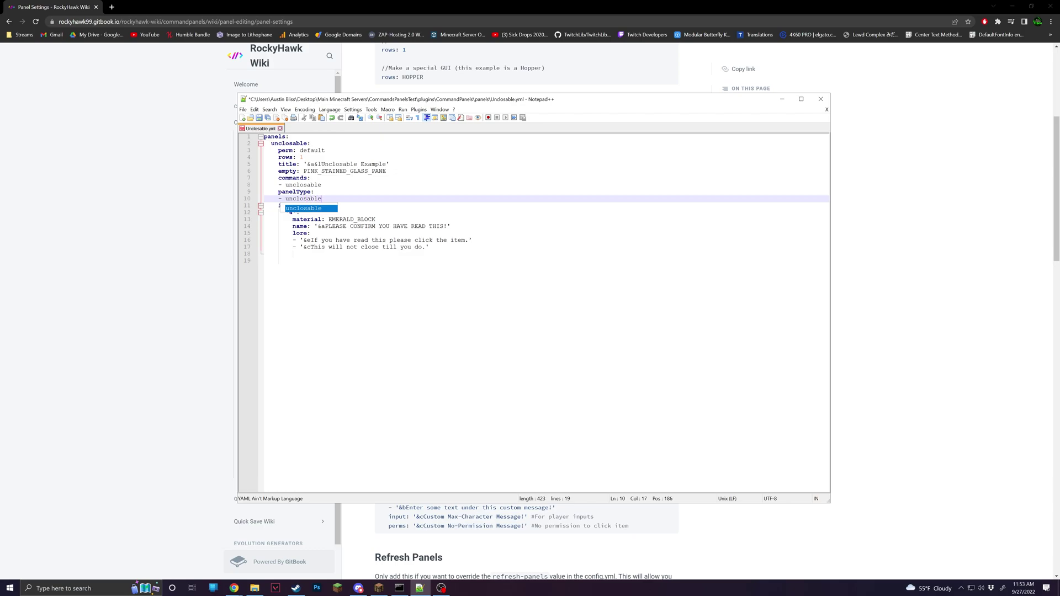
{"action": "left_click", "coordinate": [321, 185]}
{"action": "key", "text": "ctrl+s"}
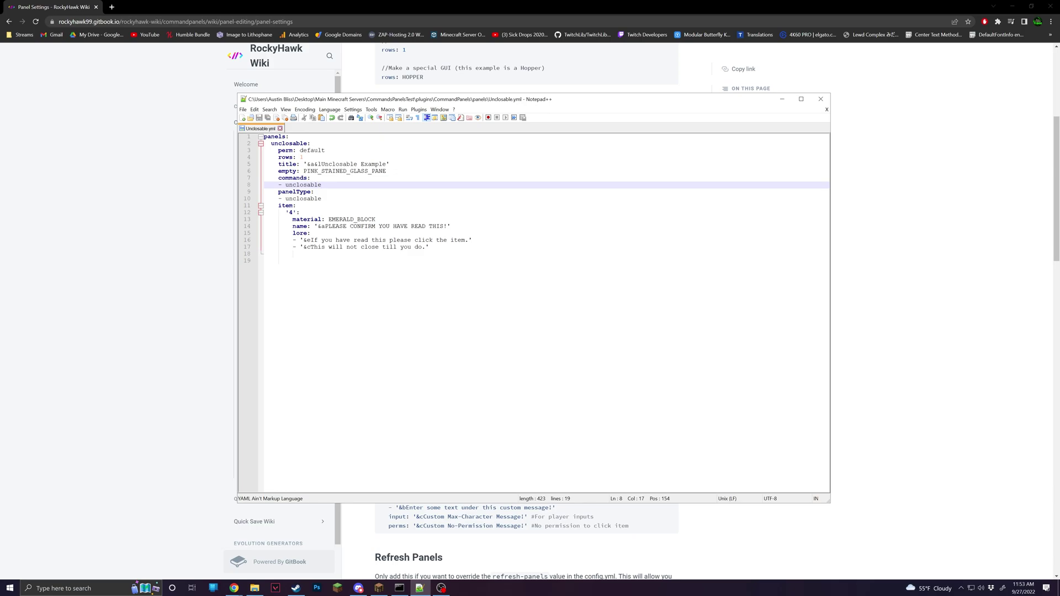
Add a commands list with the entry cpc below the lore of item '4' and save the file
{"action": "left_click", "coordinate": [321, 199]}
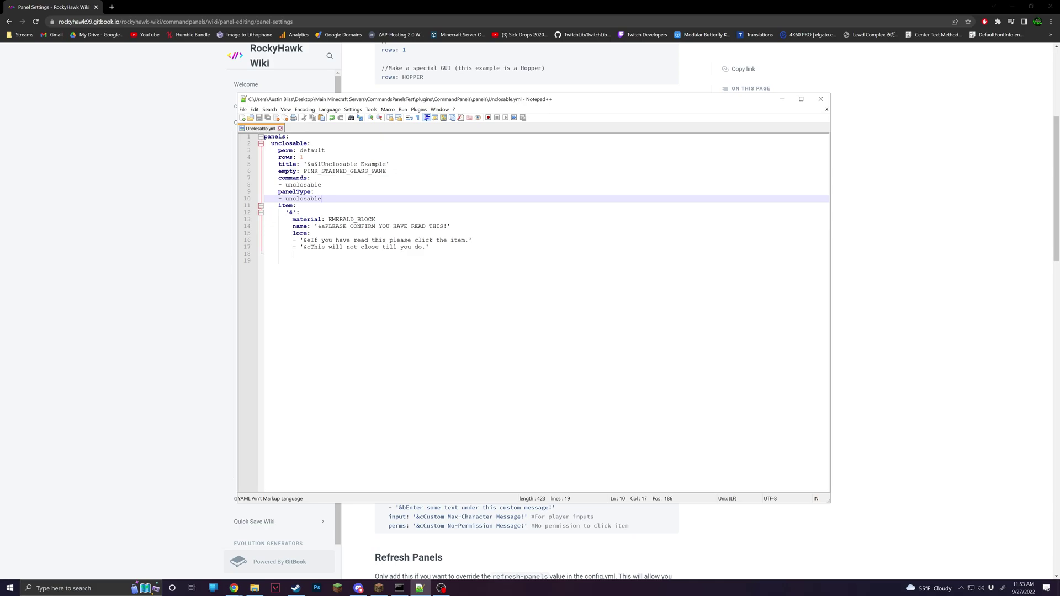
{"action": "left_click", "coordinate": [429, 247]}
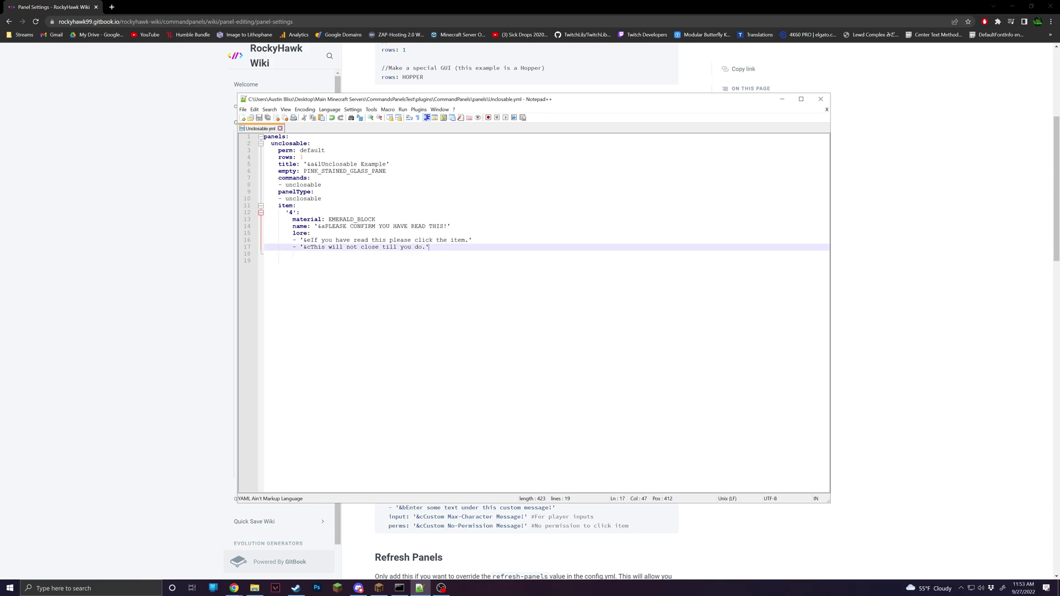
{"action": "key", "text": "Return"}
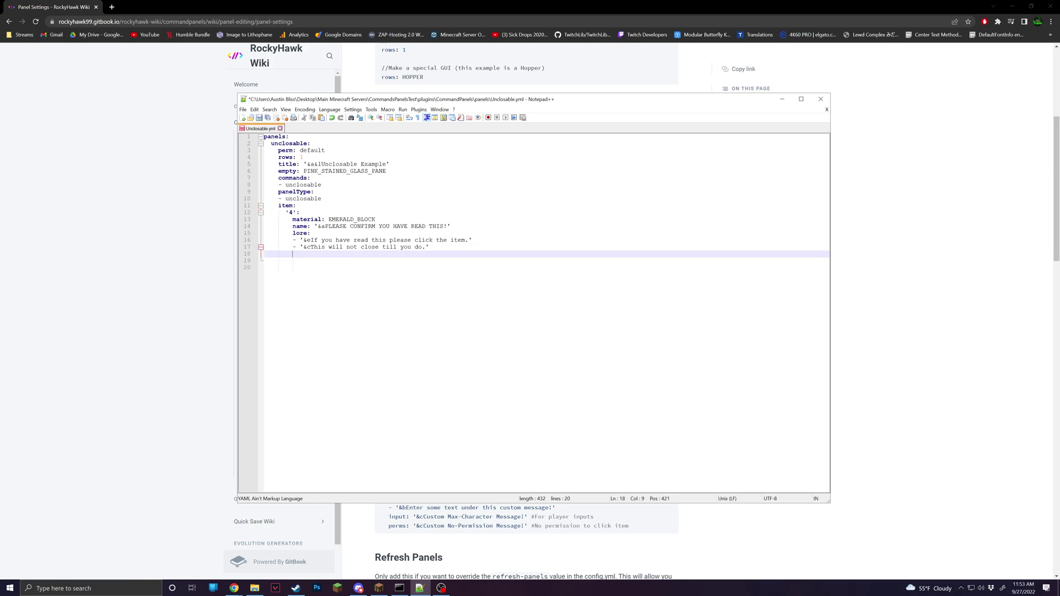
{"action": "type", "text": "commands:"}
{"action": "key", "text": "Return"}
{"action": "type", "text": "- cpc"}
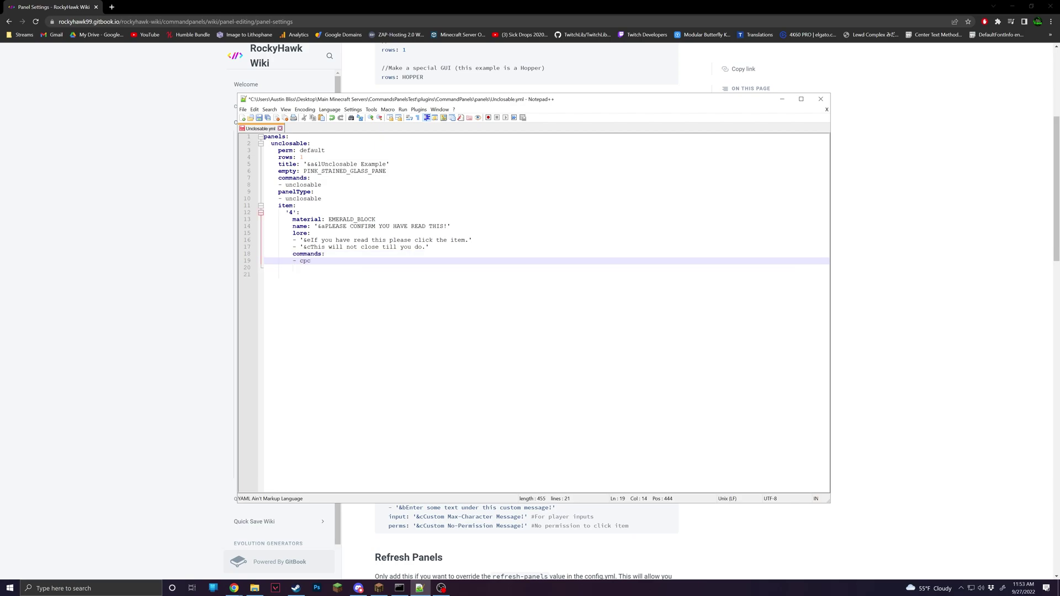
{"action": "left_click", "coordinate": [325, 253]}
{"action": "key", "text": "ctrl+s"}
{"action": "mouse_move", "coordinate": [311, 261]}
{"action": "left_mouse_down"}
{"action": "mouse_move", "coordinate": [293, 261]}
{"action": "mouse_move", "coordinate": [312, 260]}
{"action": "mouse_move", "coordinate": [300, 267]}
{"action": "left_mouse_up"}
{"action": "key", "text": "shift+Up"}
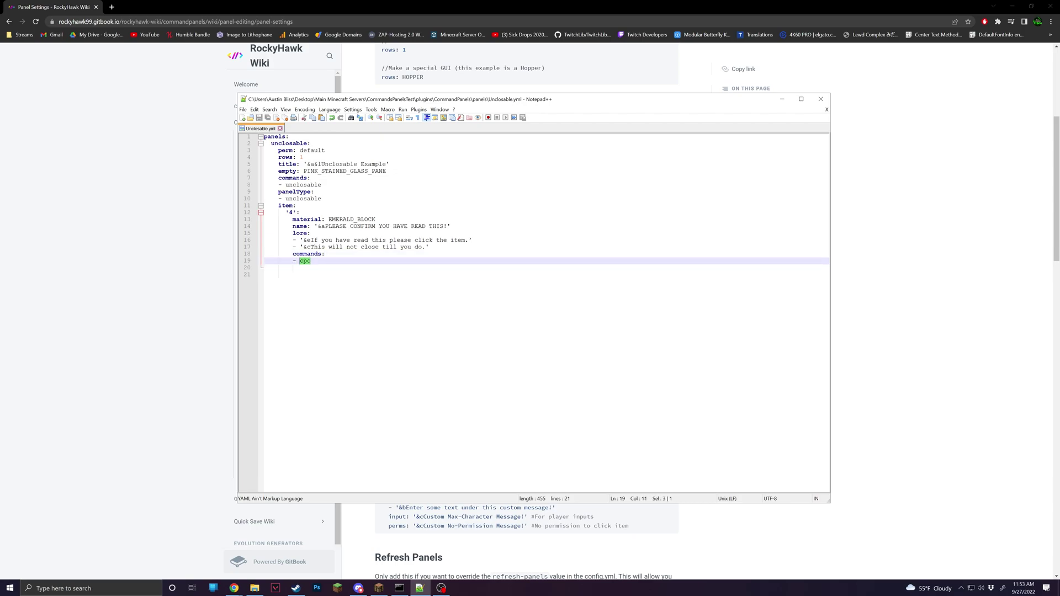
{"action": "left_click", "coordinate": [321, 198]}
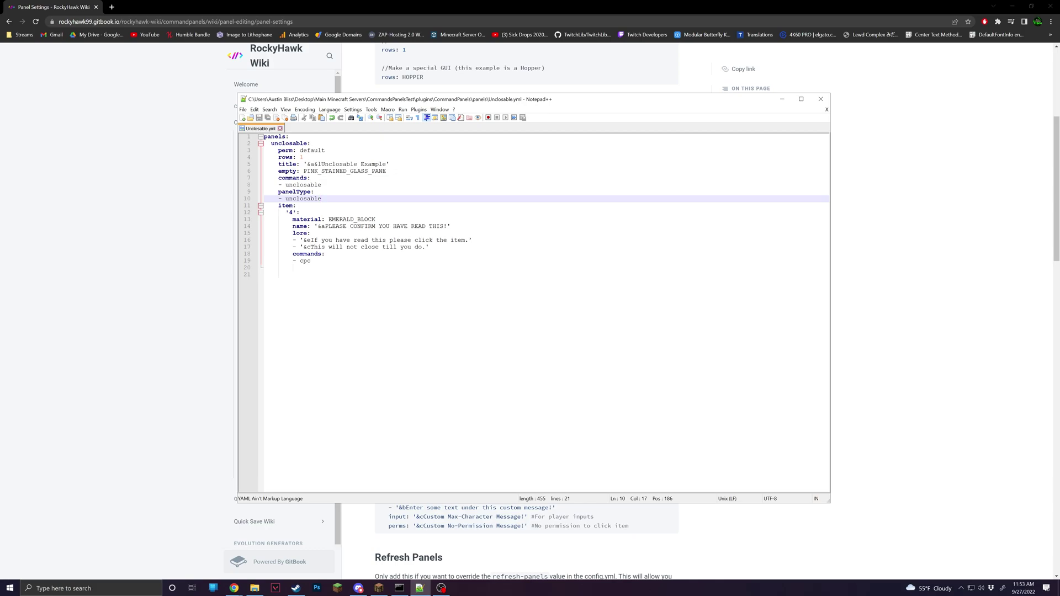
{"action": "left_click_drag", "start_coordinate": [344, 184], "coordinate": [345, 179]}
{"action": "left_click", "coordinate": [332, 185]}
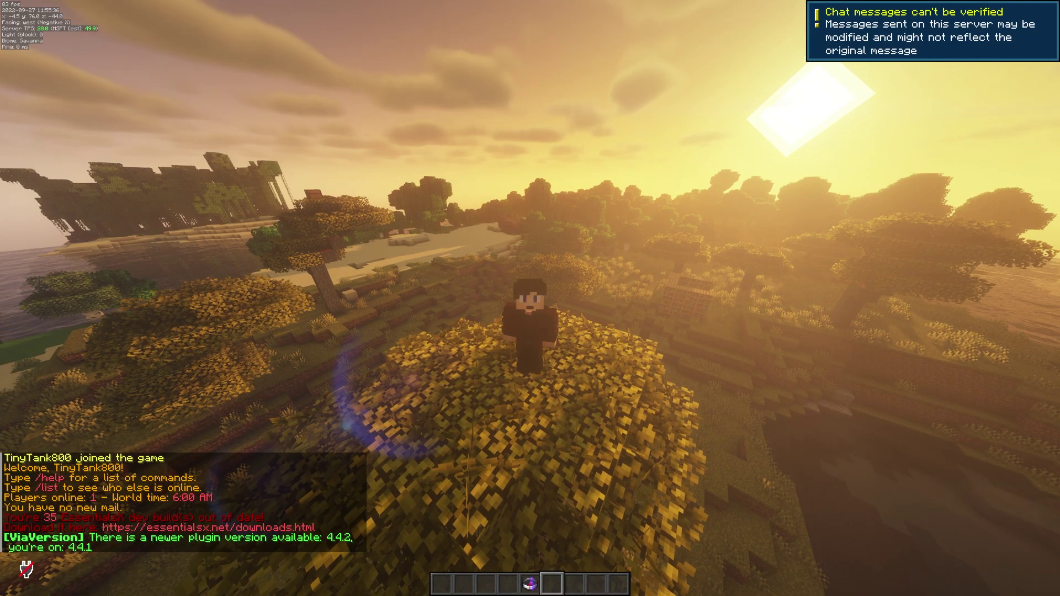
In Minecraft, open the unclosable panel with the /cp command and dismiss it through the emerald block
{"action": "type", "text": "/cp ui"}
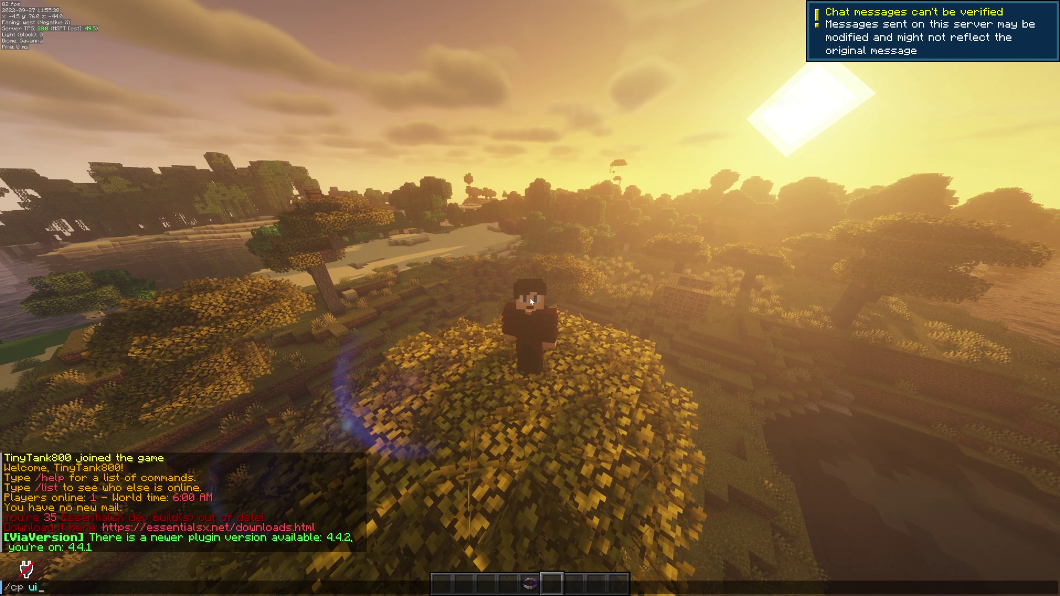
{"action": "type", "text": " unclosable"}
{"action": "key", "text": "Return"}
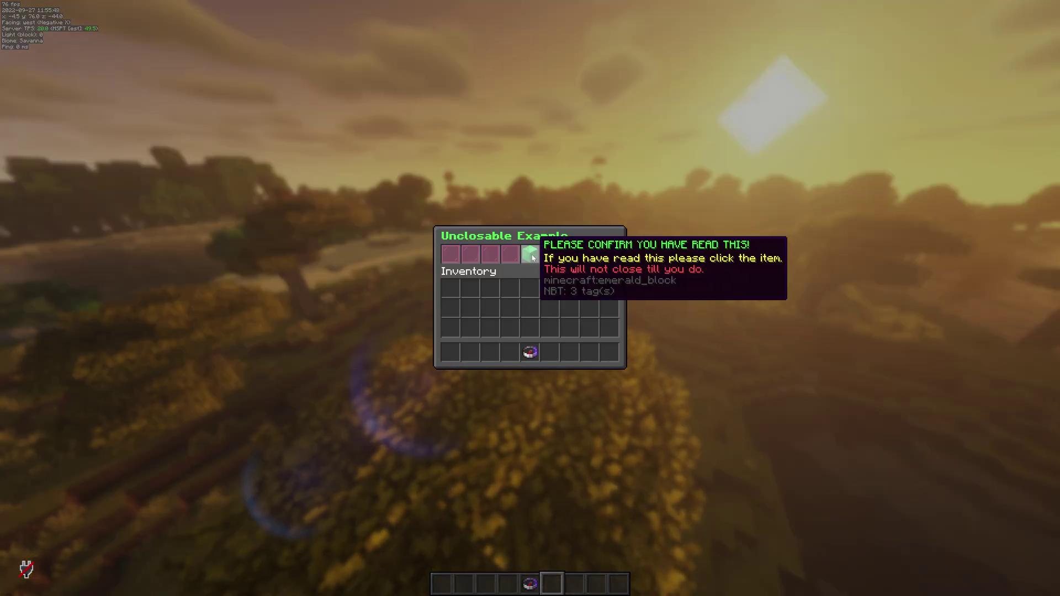
{"action": "left_click", "coordinate": [529, 254]}
{"action": "key", "text": "F5"}
{"action": "key", "text": "F5"}
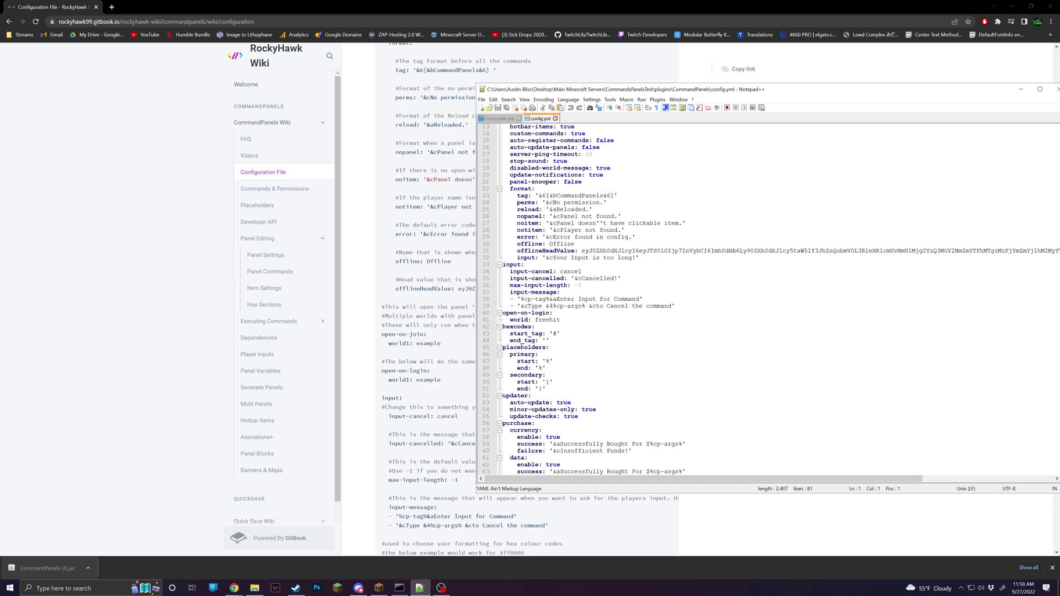
Copy the jaresnow world folder's name from File Explorer and replace the world key under open-on-login in config.yml with it
{"action": "left_click", "coordinate": [254, 588]}
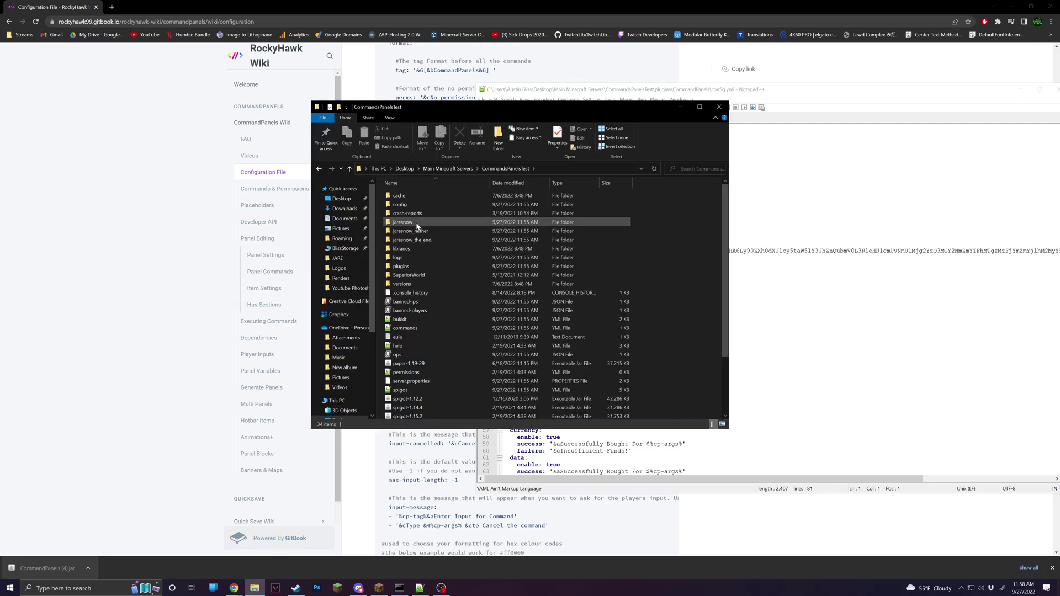
{"action": "left_click", "coordinate": [405, 222]}
{"action": "key", "text": "F2"}
{"action": "key", "text": "ctrl+c"}
{"action": "left_click", "coordinate": [773, 292]}
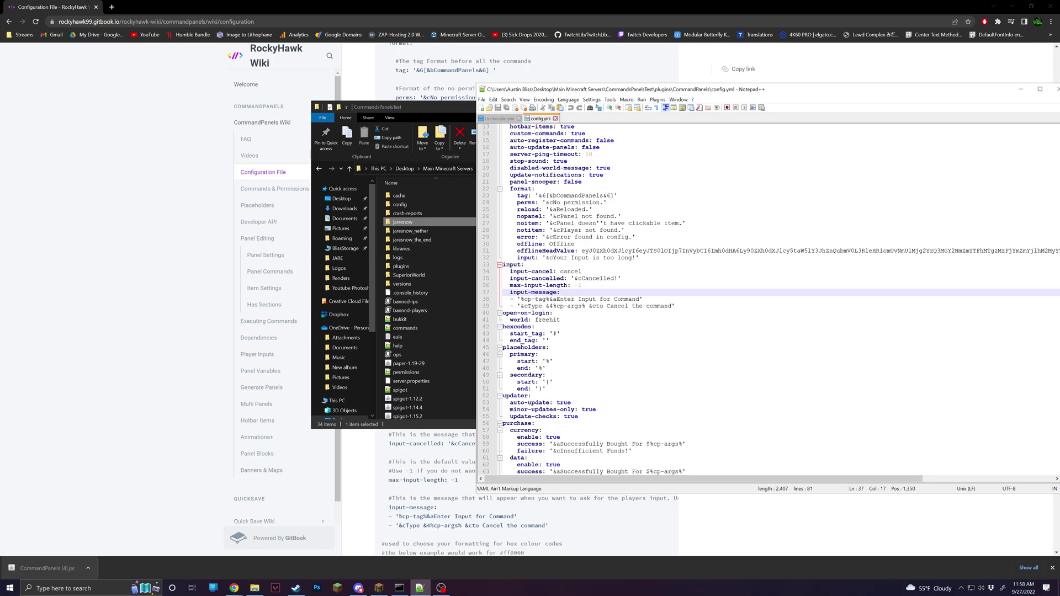
{"action": "left_click_drag", "start_coordinate": [528, 320], "coordinate": [551, 319]}
{"action": "key", "text": "ctrl+v"}
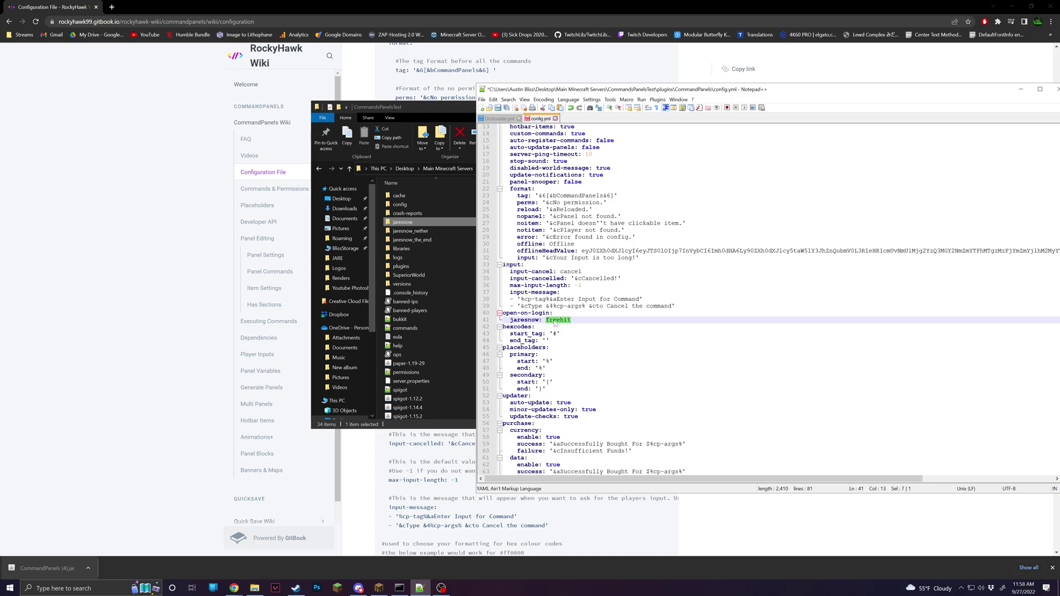
Set the jaresnow login panel to unclosable in config.yml and save the file
{"action": "type", "text": "unclosable"}
{"action": "key", "text": "ctrl+s"}
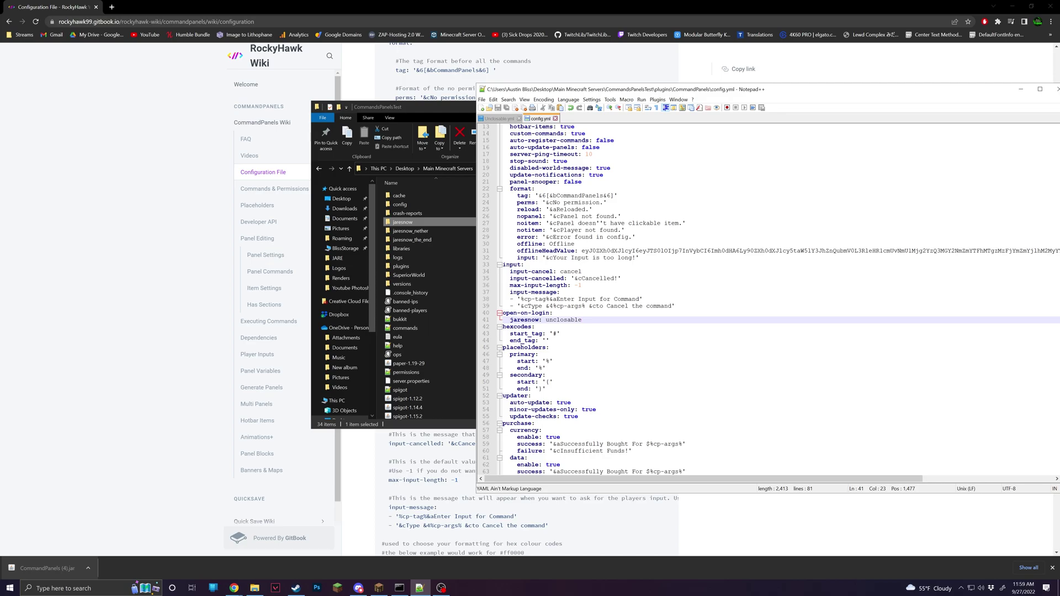
{"action": "key", "text": "Up"}
{"action": "key", "text": "Down"}
Switch to Minecraft, reload CommandPanels with /cpr and disconnect from the server
{"action": "left_click", "coordinate": [351, 441]}
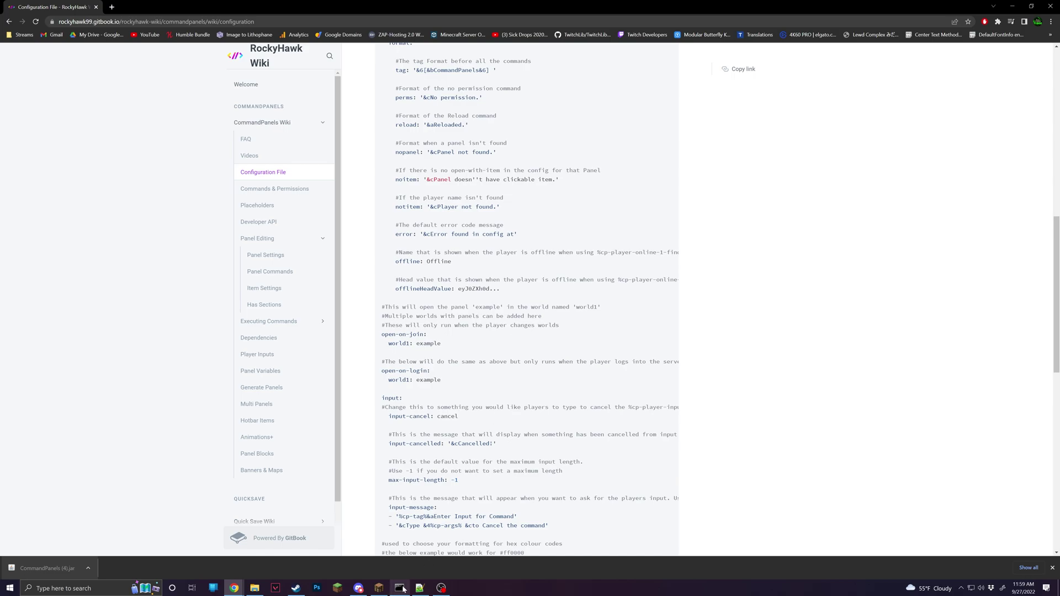
{"action": "mouse_move", "coordinate": [401, 592]}
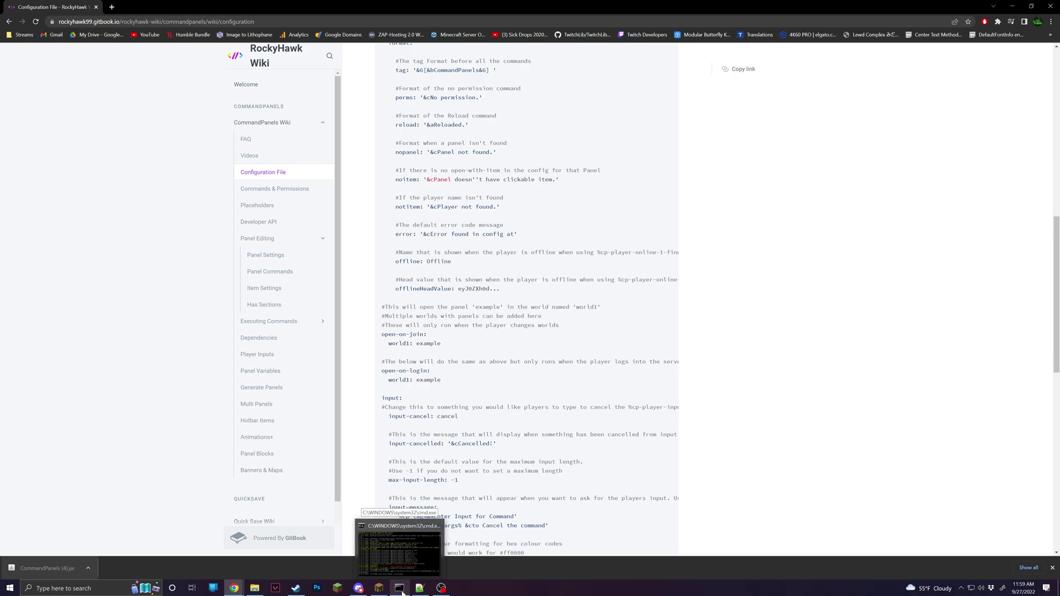
{"action": "left_click", "coordinate": [381, 592]}
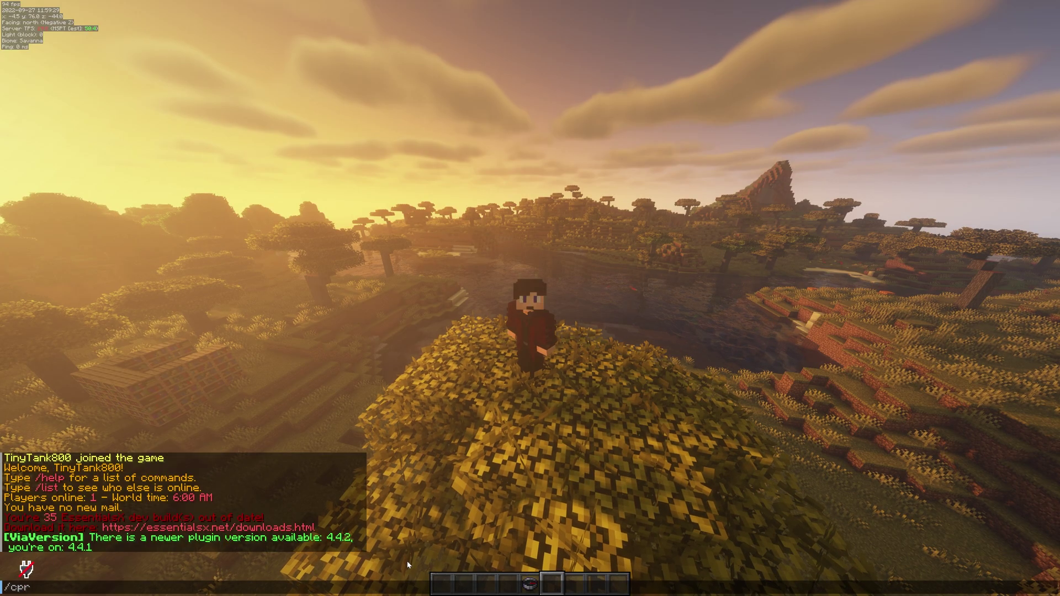
{"action": "key", "text": "Return"}
{"action": "key", "text": "Escape"}
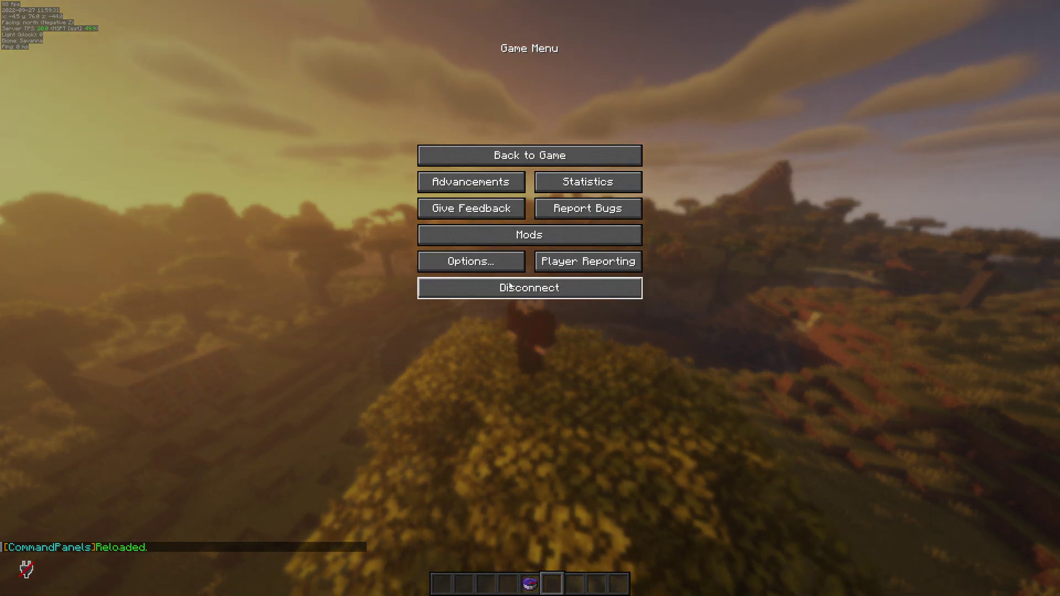
{"action": "left_click", "coordinate": [526, 288]}
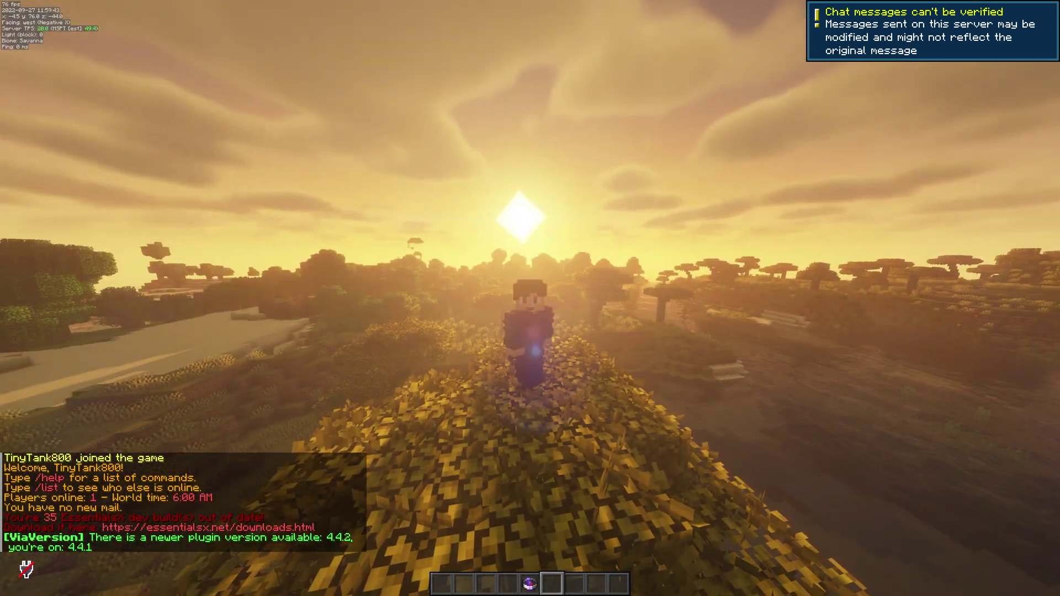
Dismiss the panel shown at login through its emerald block and switch back to Unclosable.yml in Notepad++
{"action": "key", "text": "Escape"}
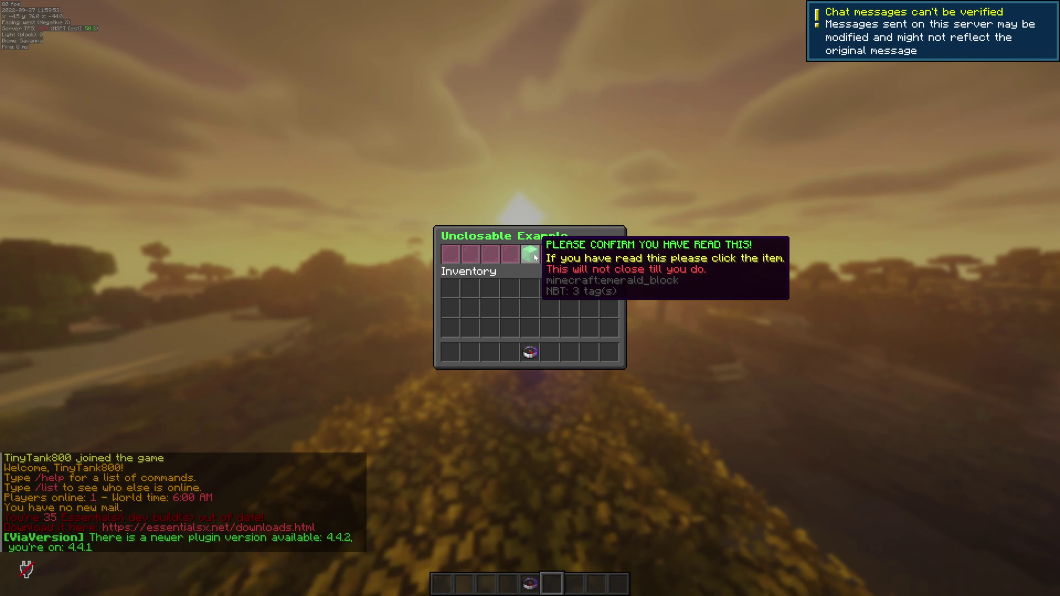
{"action": "left_click", "coordinate": [533, 255]}
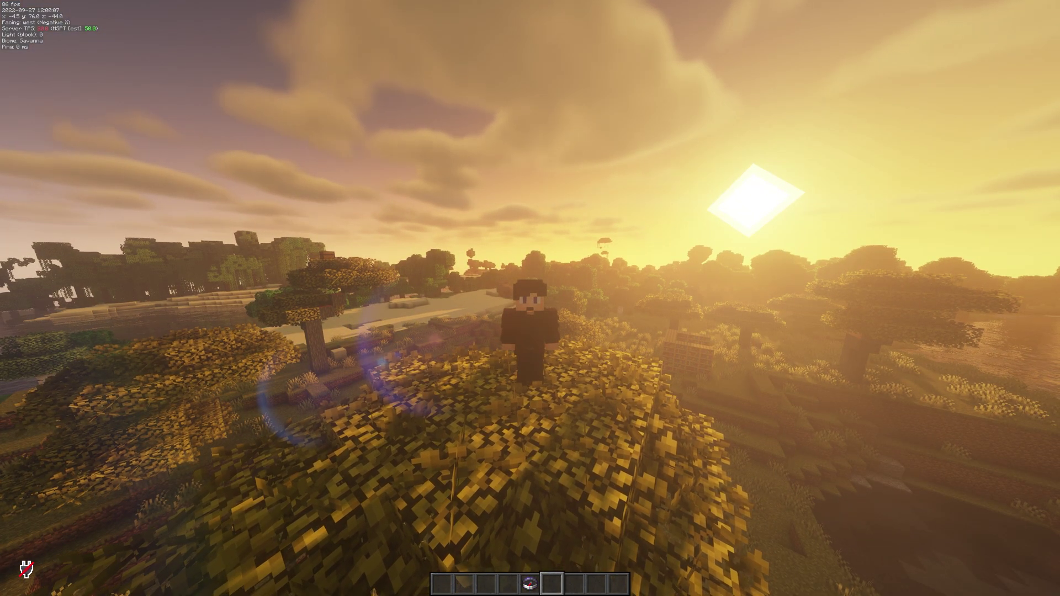
{"action": "key", "text": "alt+Tab"}
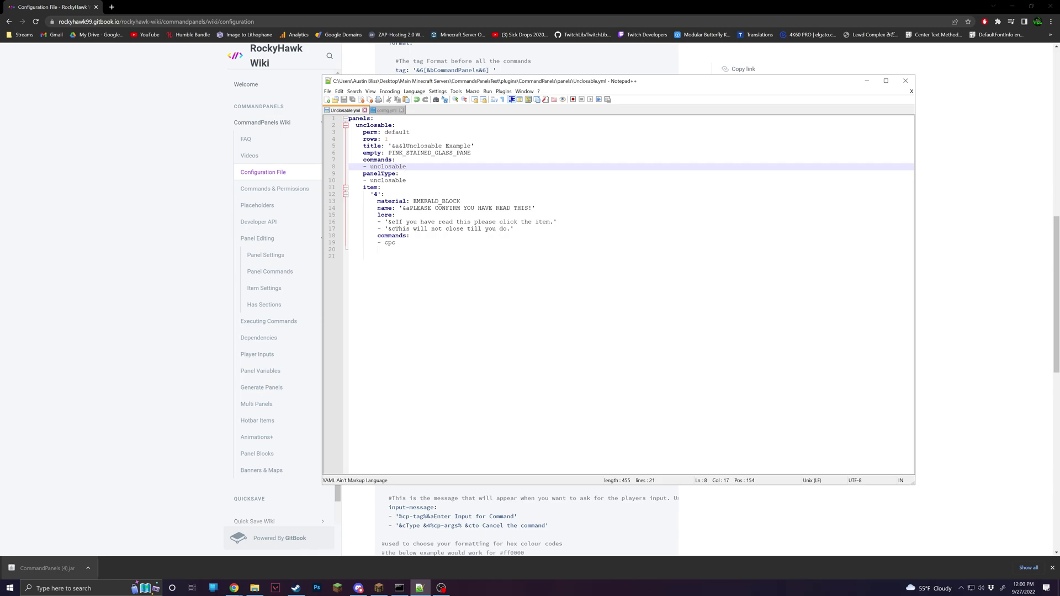
Begin a new command above cpc in the emerald block's commands: "- console= lp user %cp-player-name% permission set"
{"action": "left_click", "coordinate": [409, 236]}
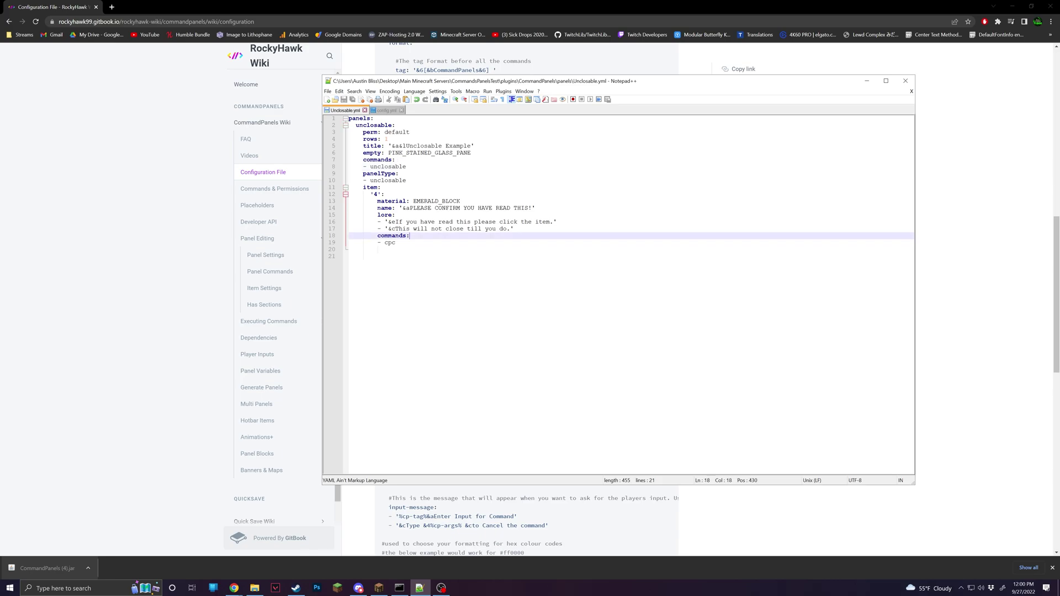
{"action": "key", "text": "Return"}
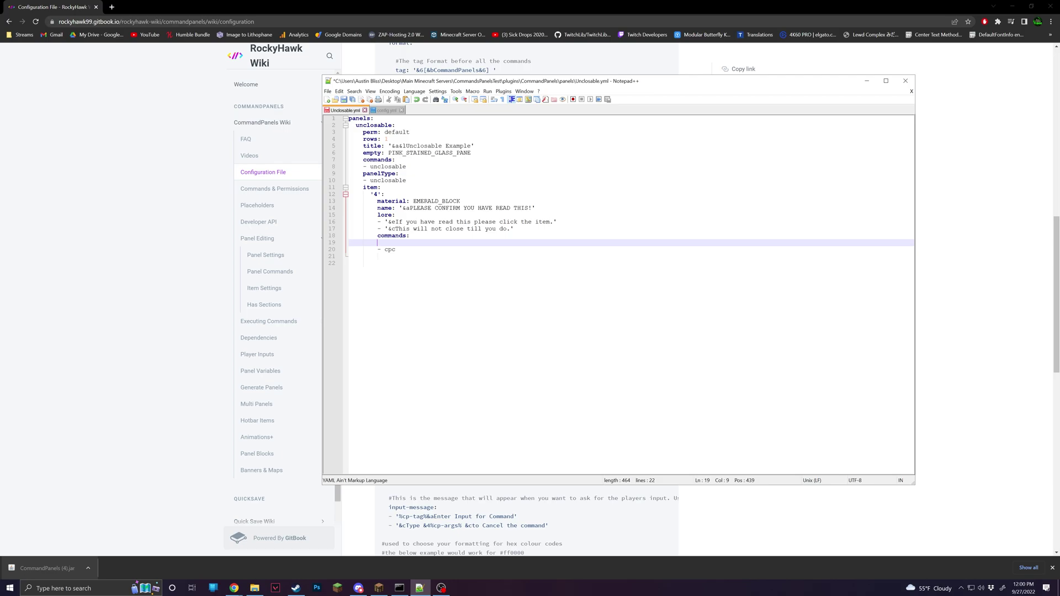
{"action": "type", "text": "-"}
{"action": "type", "text": "console= lp user %c"}
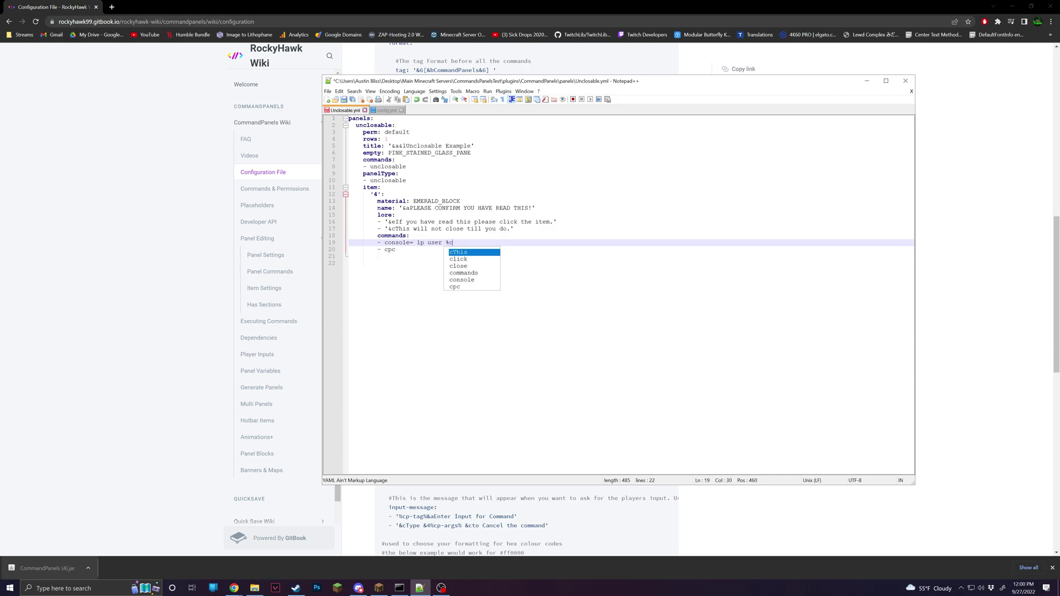
{"action": "type", "text": "p-player-name% permission set"}
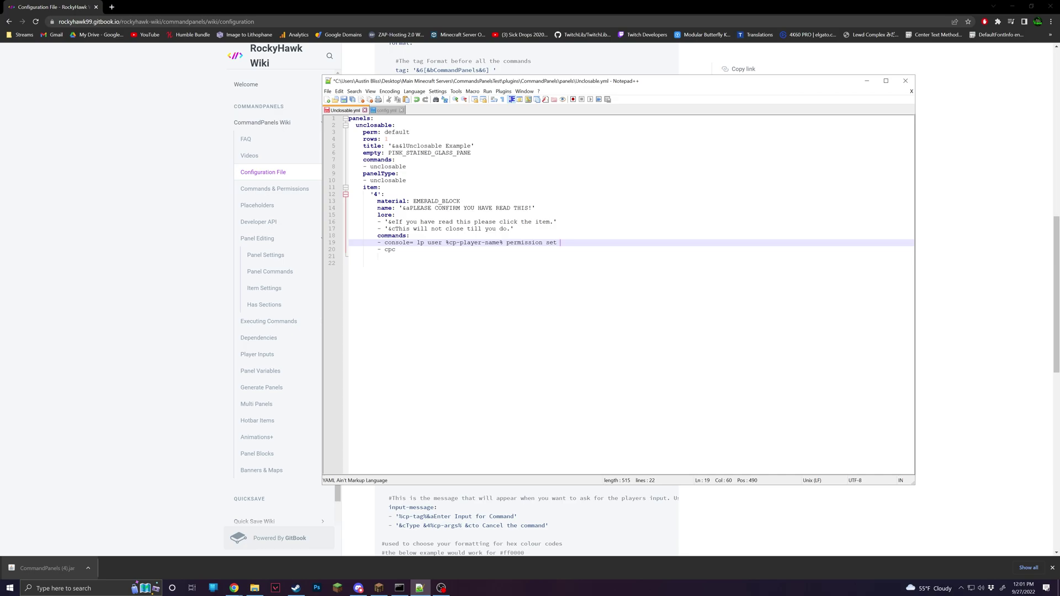
Set the unclosable panel's perm value to rules
{"action": "left_click_drag", "start_coordinate": [410, 132], "coordinate": [399, 133]}
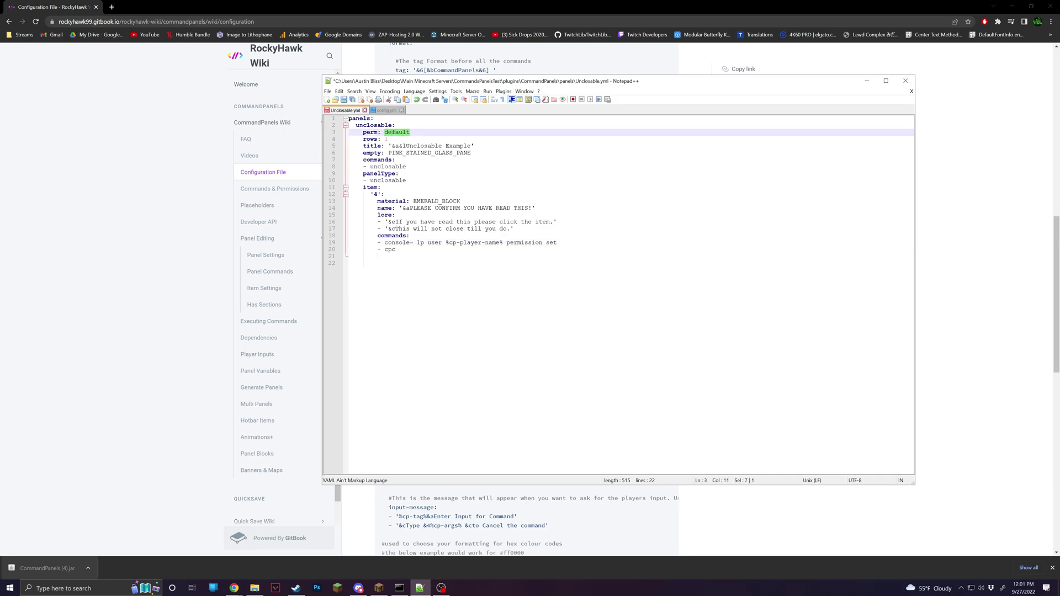
{"action": "type", "text": "rules"}
Complete the item's permission set command with "commandpanel.panel.rules false" and save Unclosable.yml
{"action": "left_click", "coordinate": [560, 242]}
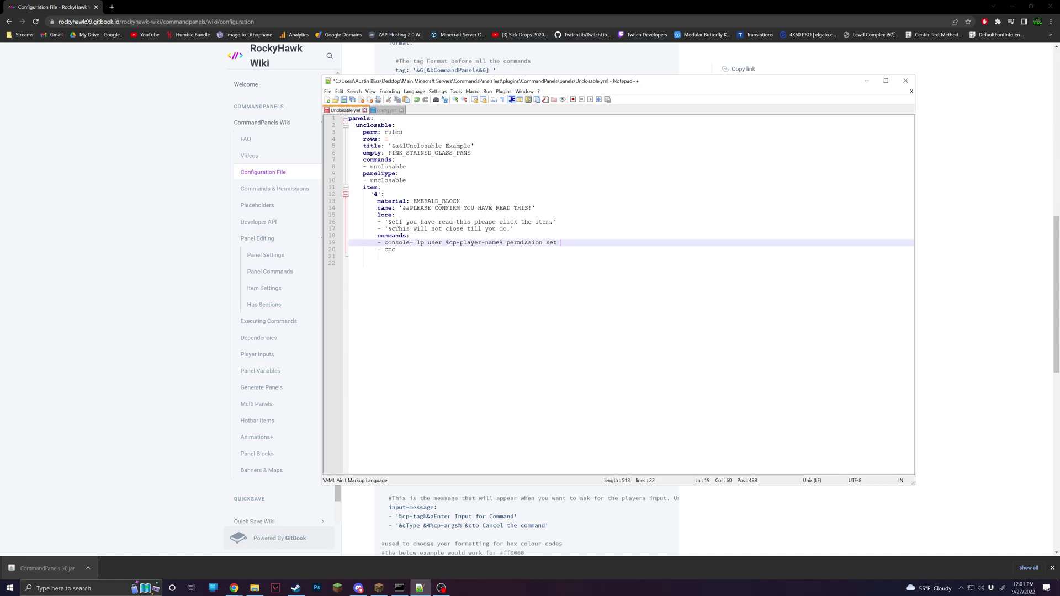
{"action": "type", "text": "commandpanel.panel"}
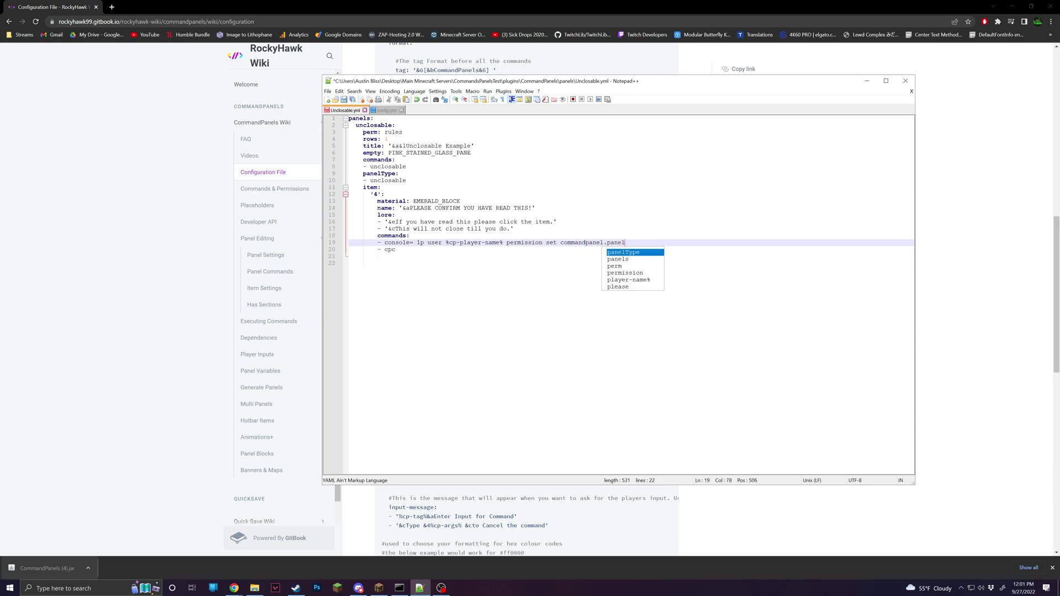
{"action": "type", "text": ".rules "}
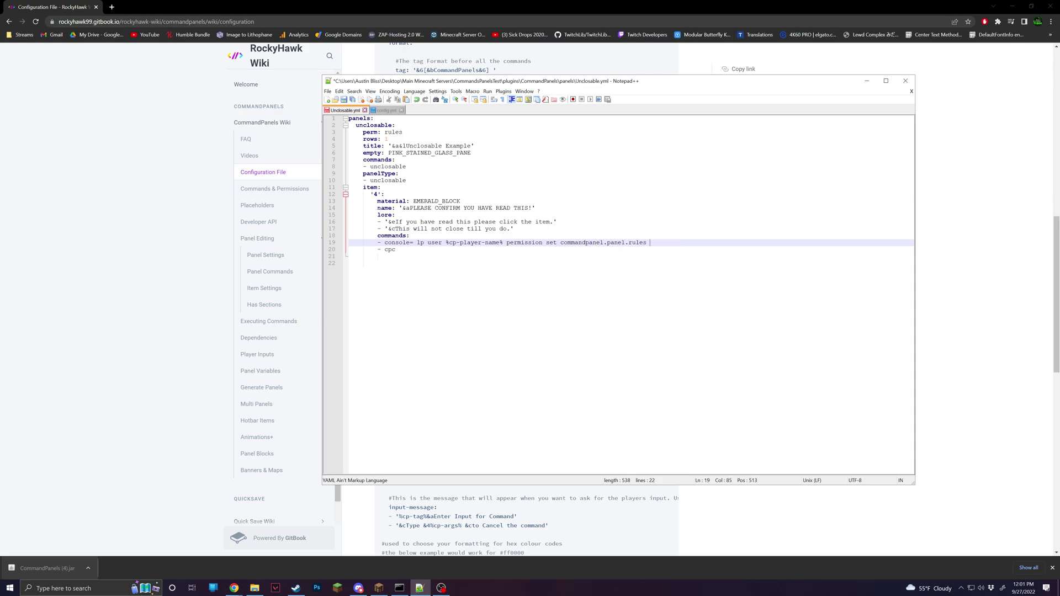
{"action": "type", "text": "false"}
{"action": "left_click", "coordinate": [513, 228]}
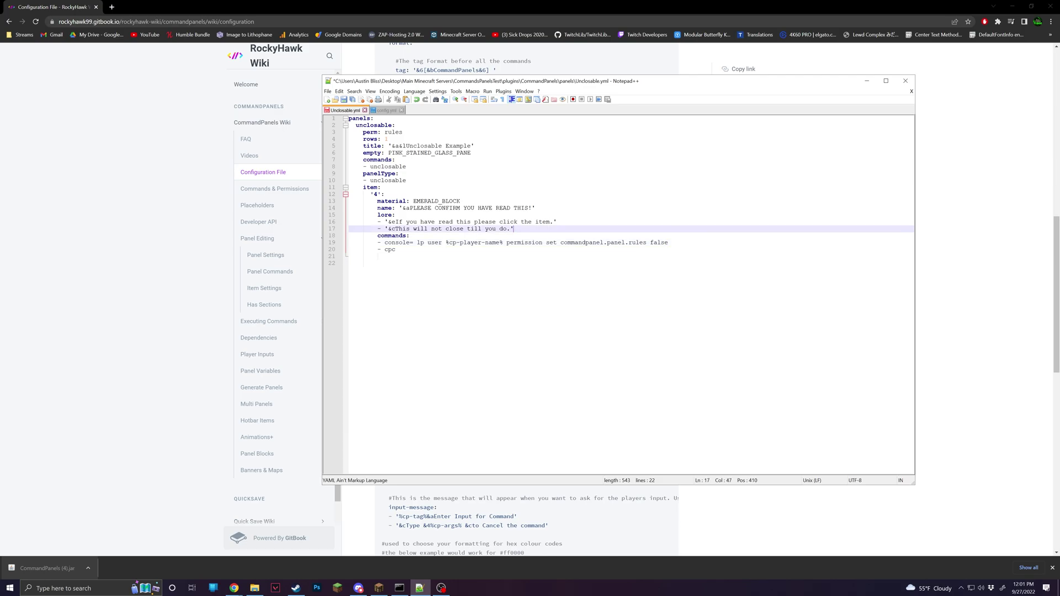
{"action": "key", "text": "ctrl+s"}
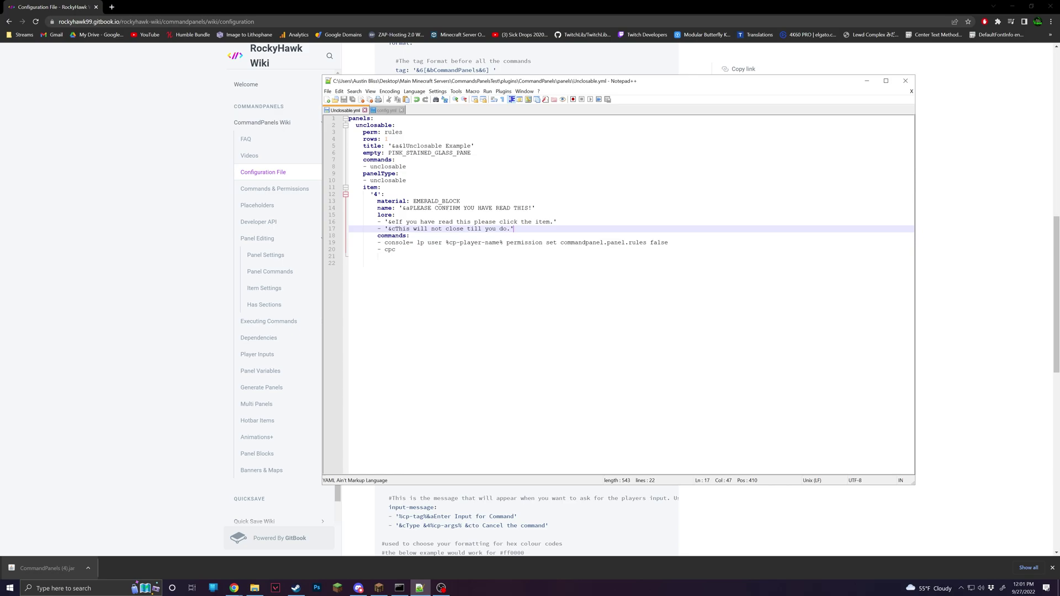
{"action": "left_click", "coordinate": [667, 242]}
{"action": "left_click", "coordinate": [395, 249]}
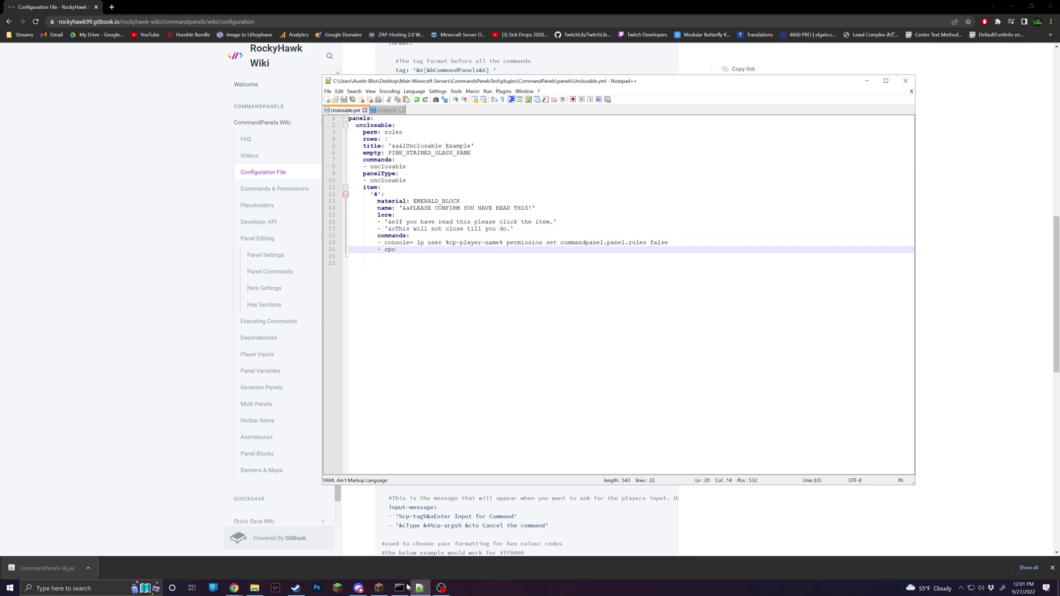
Switch to Minecraft and reload CommandPanels with /cpr
{"action": "left_click", "coordinate": [379, 587]}
{"action": "type", "text": "/cpr"}
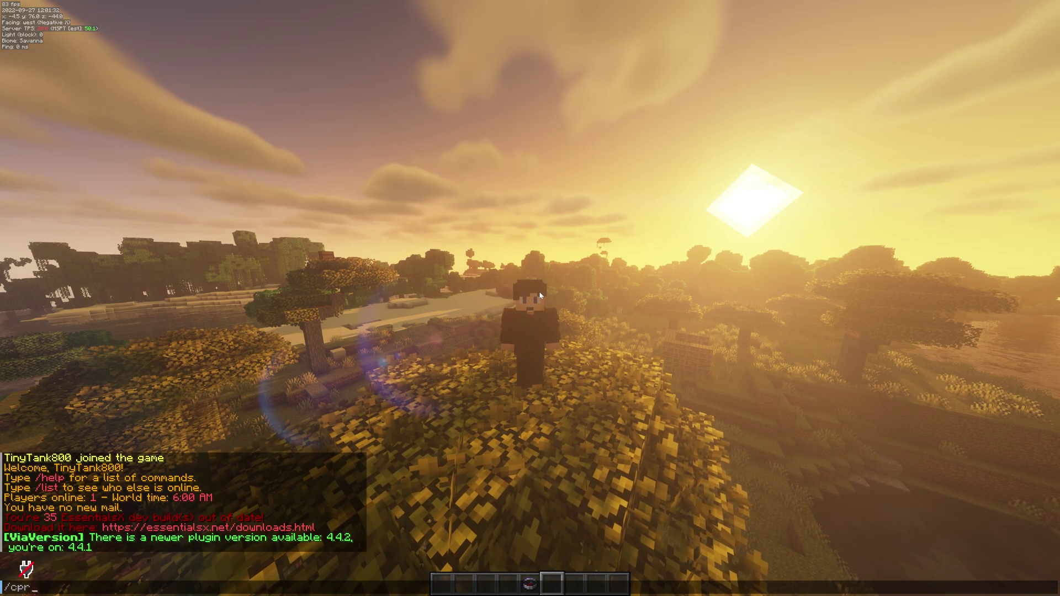
{"action": "key", "text": "Return"}
Disconnect from the server, rejoin it, and dismiss the login panel through its emerald block
{"action": "key", "text": "Escape"}
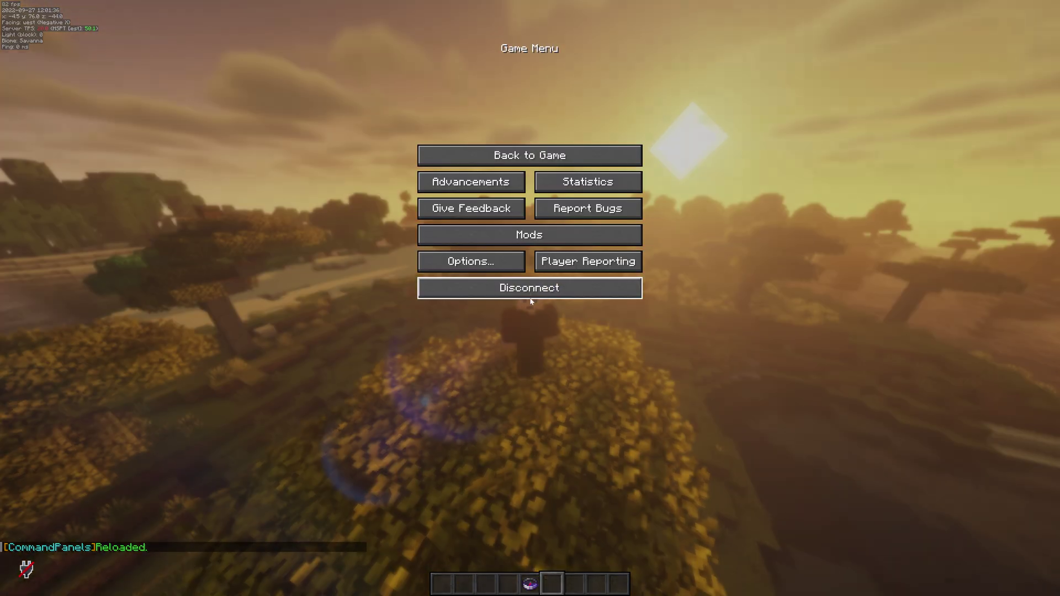
{"action": "left_click", "coordinate": [531, 298]}
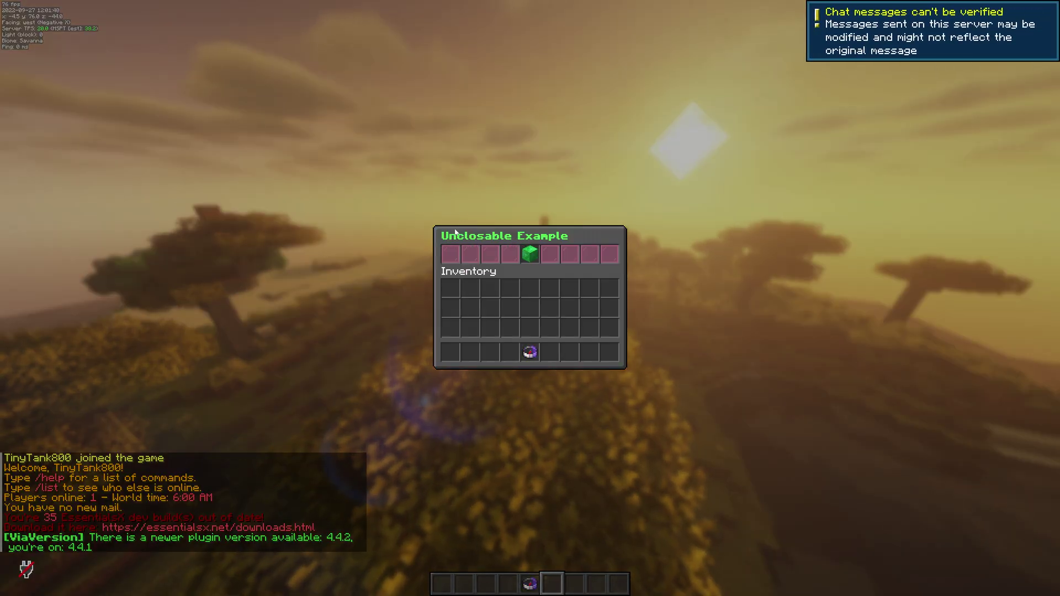
{"action": "left_click", "coordinate": [529, 257]}
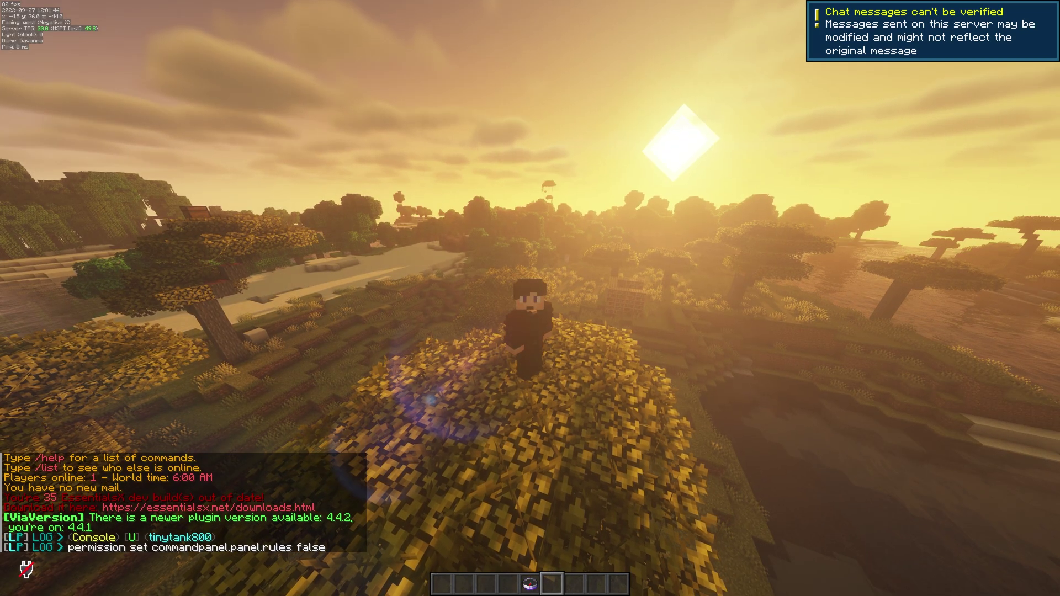